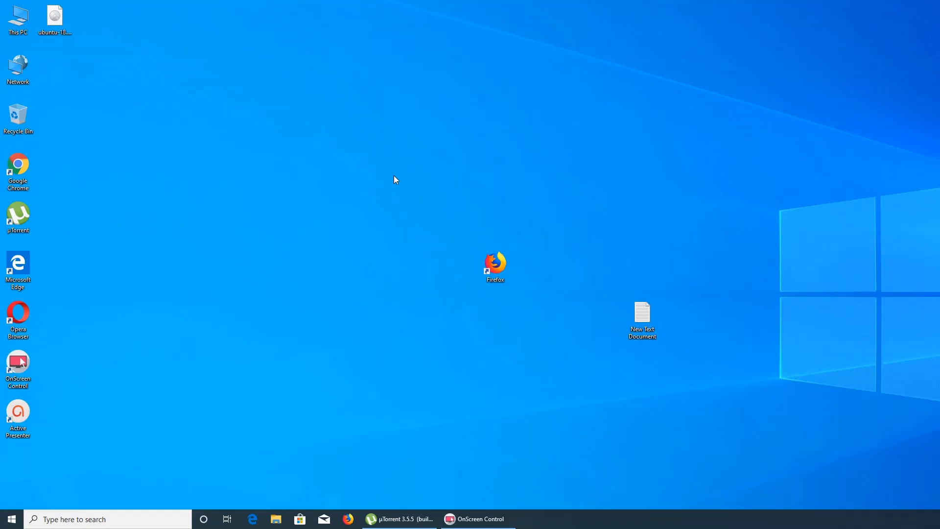
Find and open Hyper-V Manager on the computer.
{"action": "left_click", "coordinate": [12, 518]}
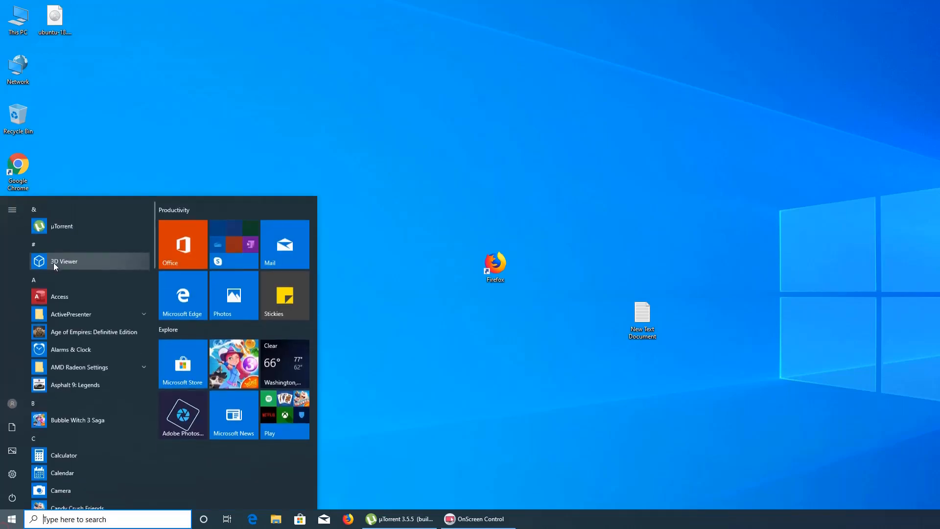
{"action": "type", "text": "hyper"}
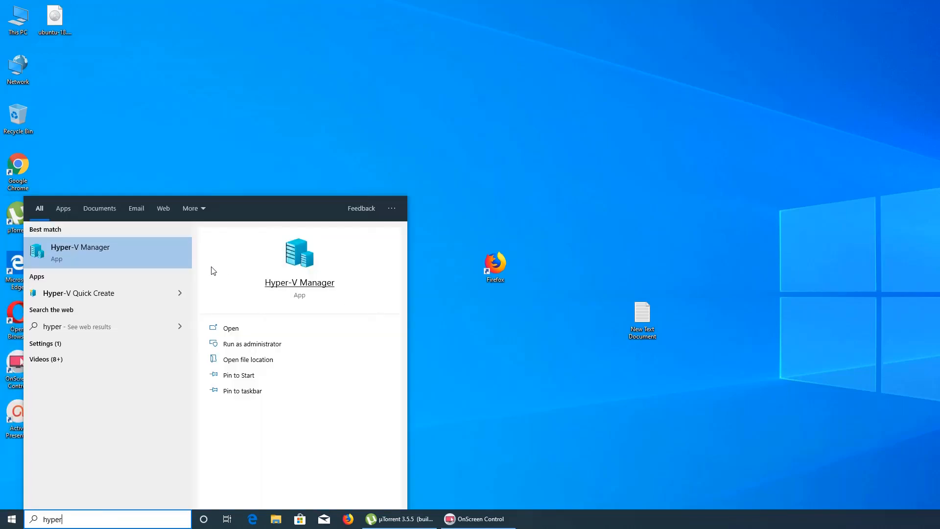
{"action": "left_click", "coordinate": [120, 260]}
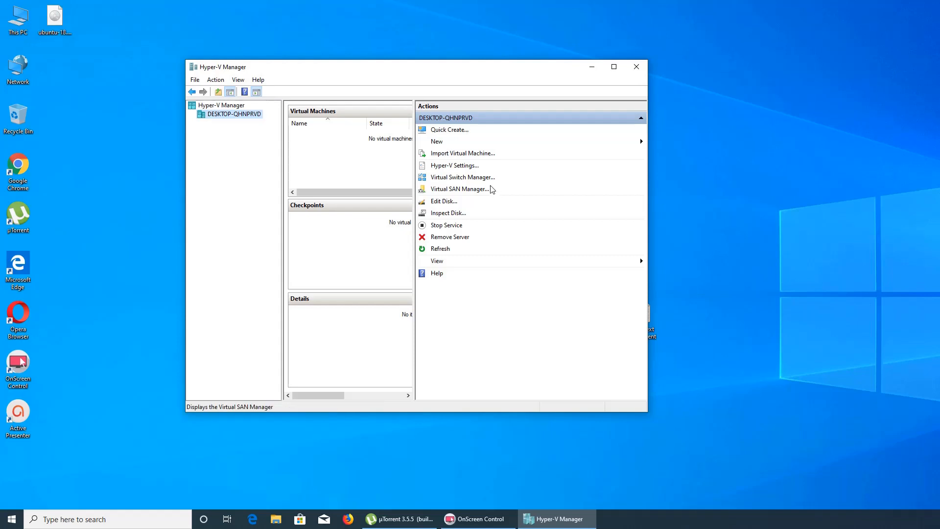
Start creating a new virtual machine with a custom configuration and name it Ubuntu 18.
{"action": "left_click", "coordinate": [437, 143]}
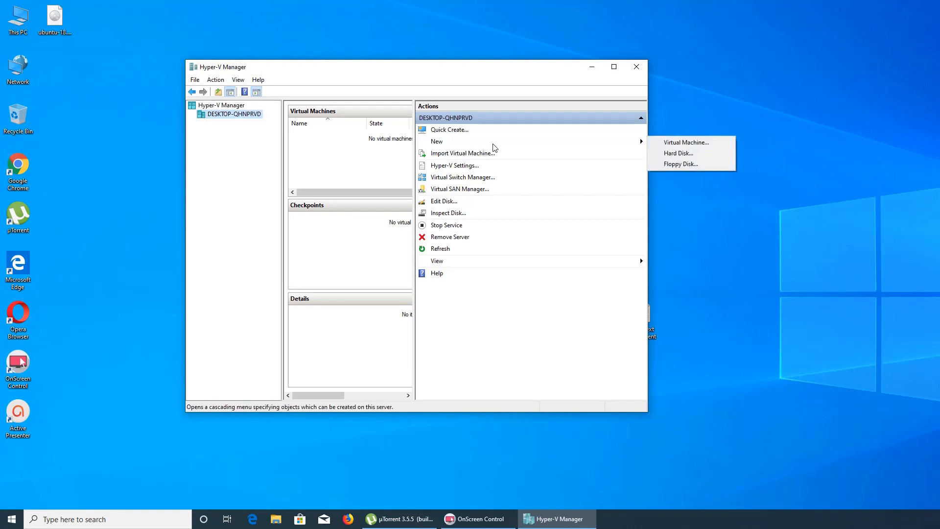
{"action": "left_click", "coordinate": [718, 144]}
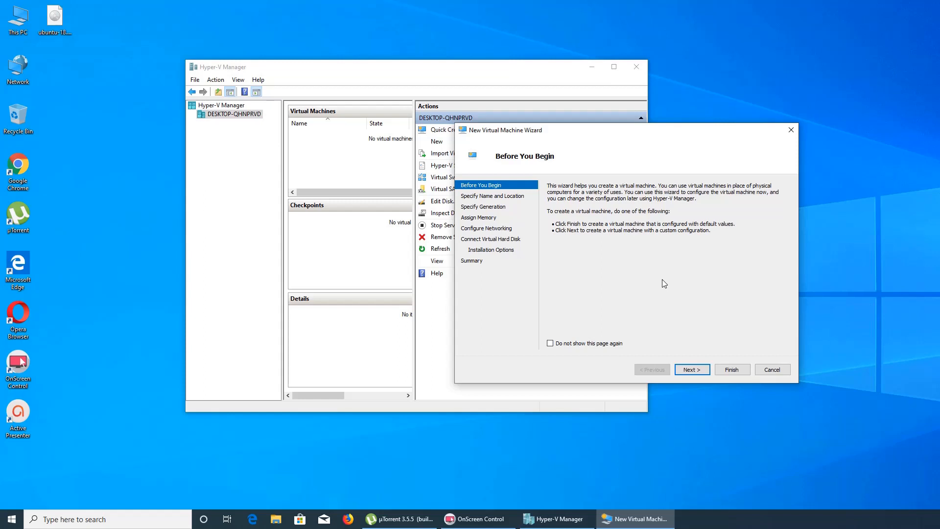
{"action": "left_click", "coordinate": [697, 371]}
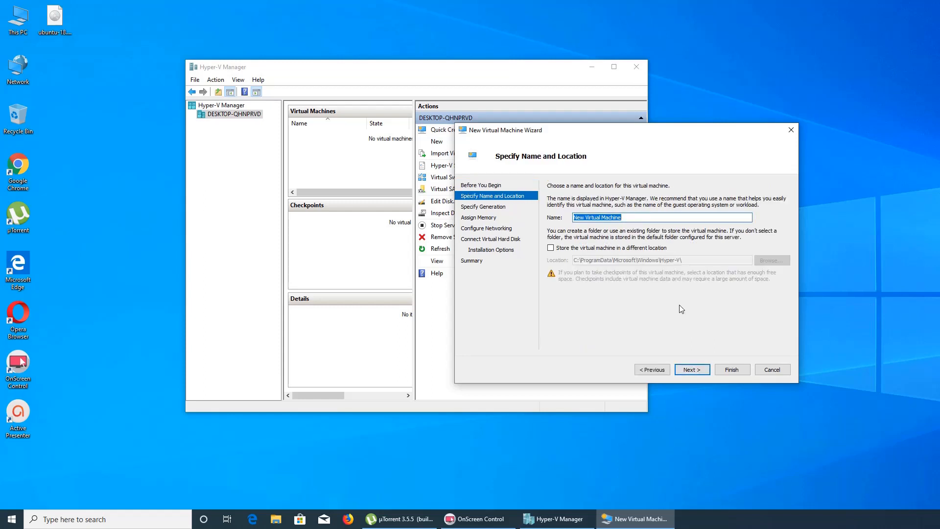
{"action": "type", "text": "Ubuntu 18"}
{"action": "left_click", "coordinate": [703, 372]}
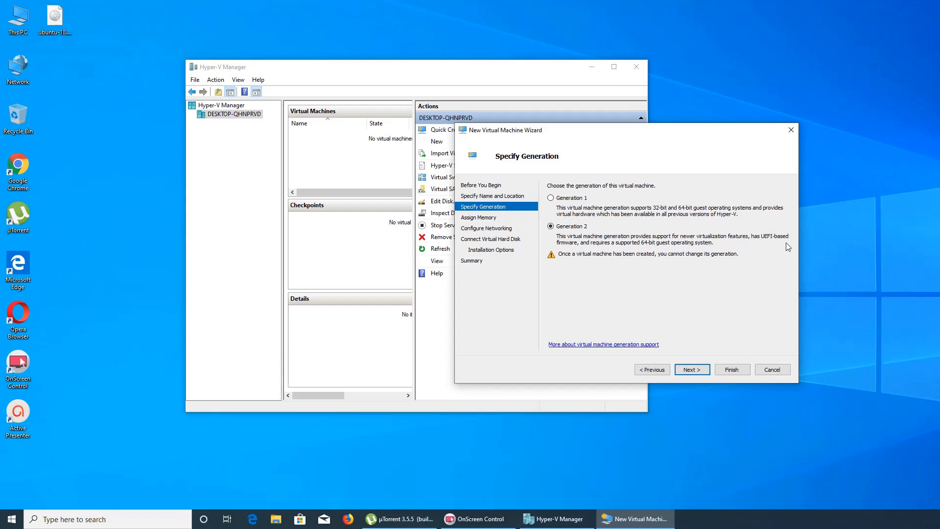
Accept Generation 2 for the virtual machine and set its startup memory to 2048 MB.
{"action": "left_click", "coordinate": [692, 370]}
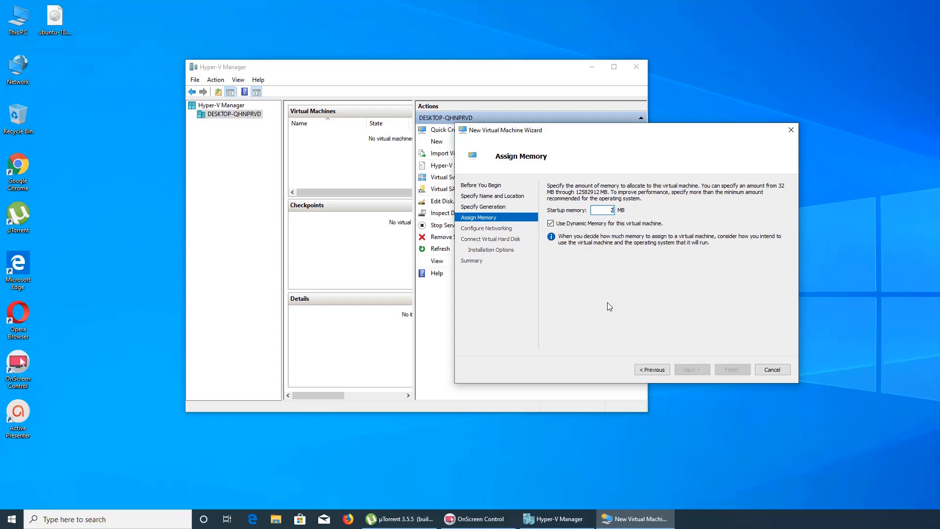
{"action": "type", "text": "2048"}
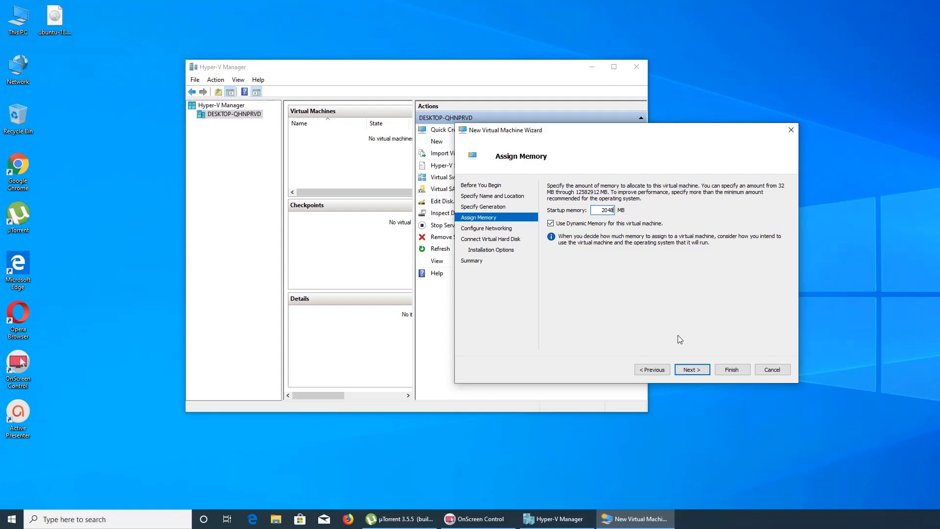
{"action": "left_click", "coordinate": [697, 371]}
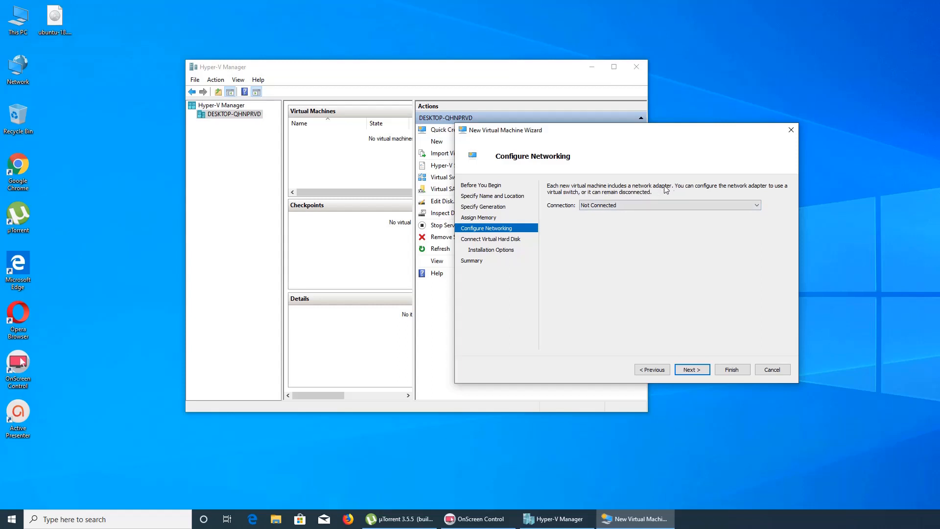
Connect the virtual machine's network adapter to Default Switch and accept the default settings for creating a virtual hard disk.
{"action": "left_click", "coordinate": [621, 204]}
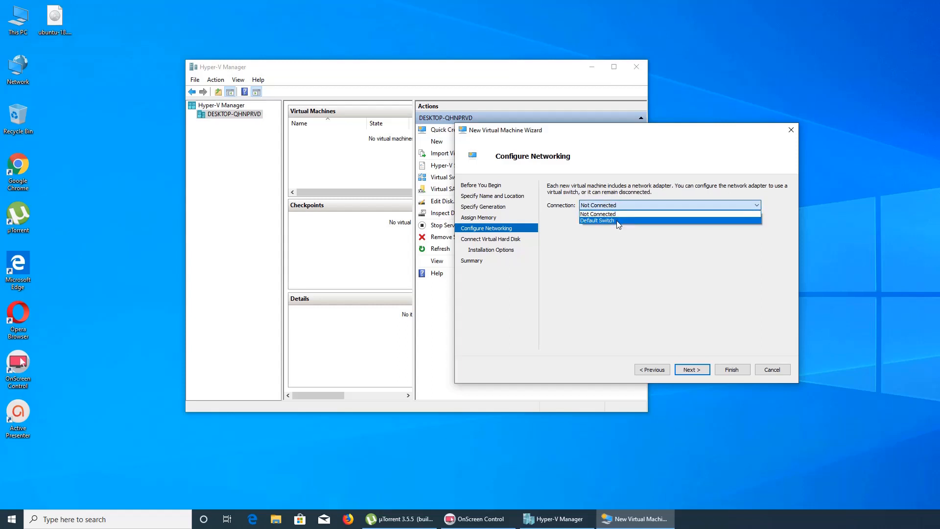
{"action": "left_click", "coordinate": [616, 221]}
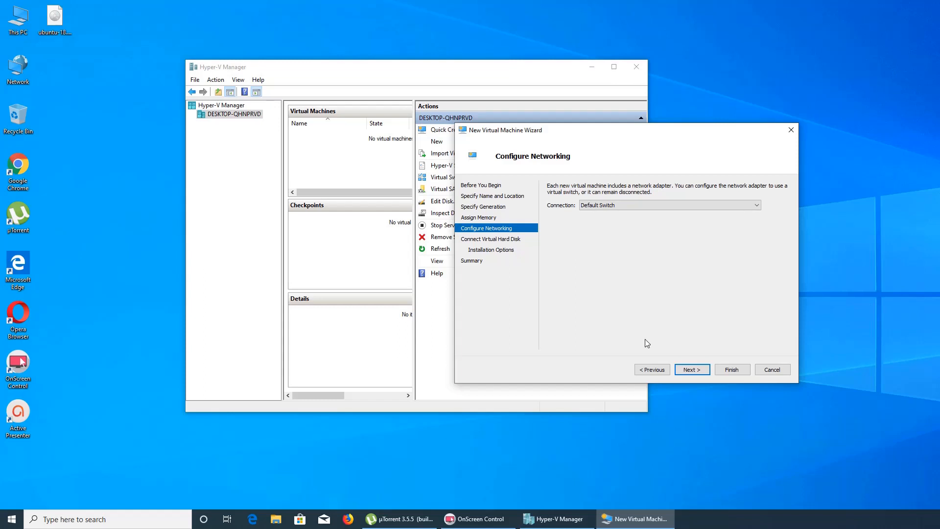
{"action": "left_click", "coordinate": [686, 370]}
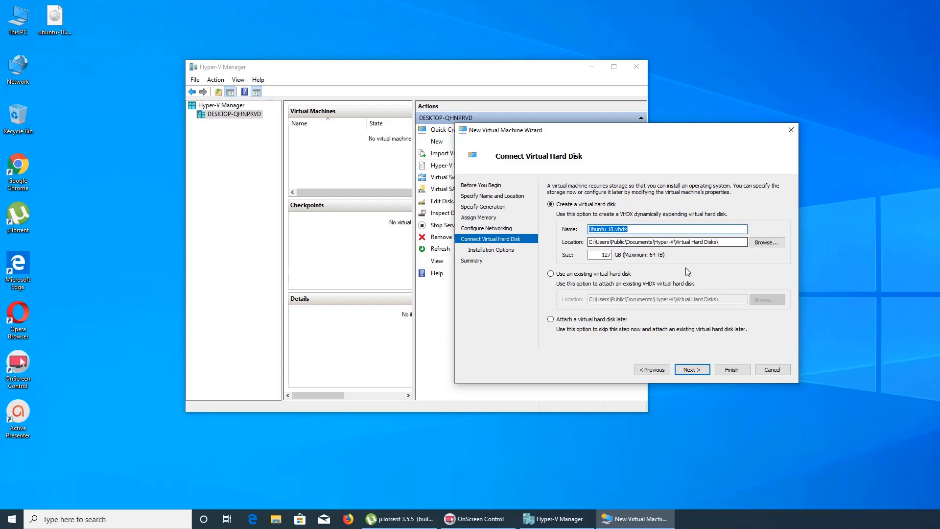
{"action": "left_click", "coordinate": [701, 371]}
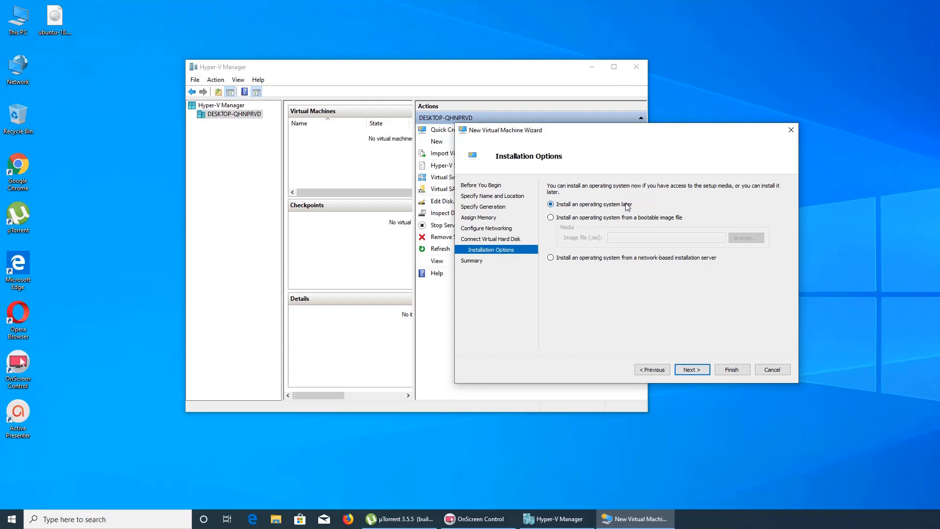
Choose the bootable image ubuntu-18.04.3-desktop-amd64 from the Desktop folder as installation media and finish creating the virtual machine.
{"action": "left_click", "coordinate": [587, 219]}
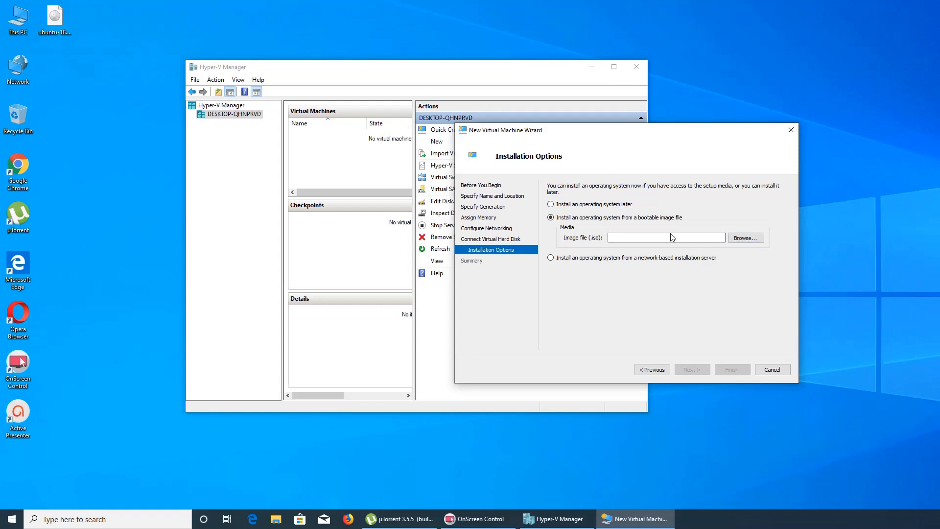
{"action": "left_click", "coordinate": [745, 238]}
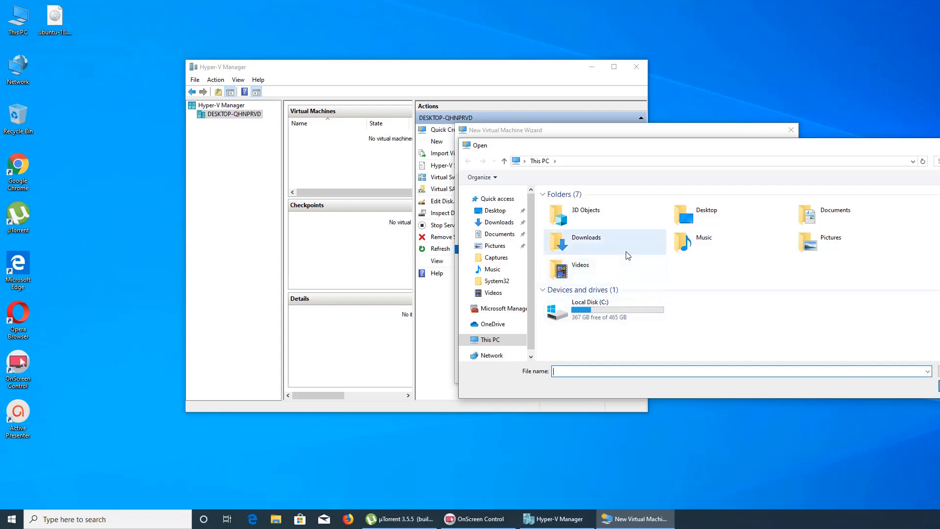
{"action": "double_click", "coordinate": [698, 224]}
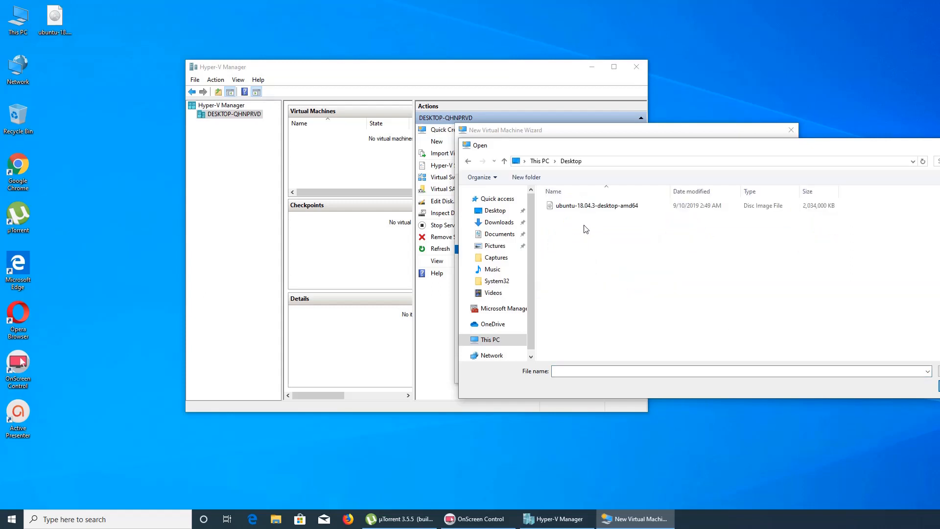
{"action": "double_click", "coordinate": [567, 211]}
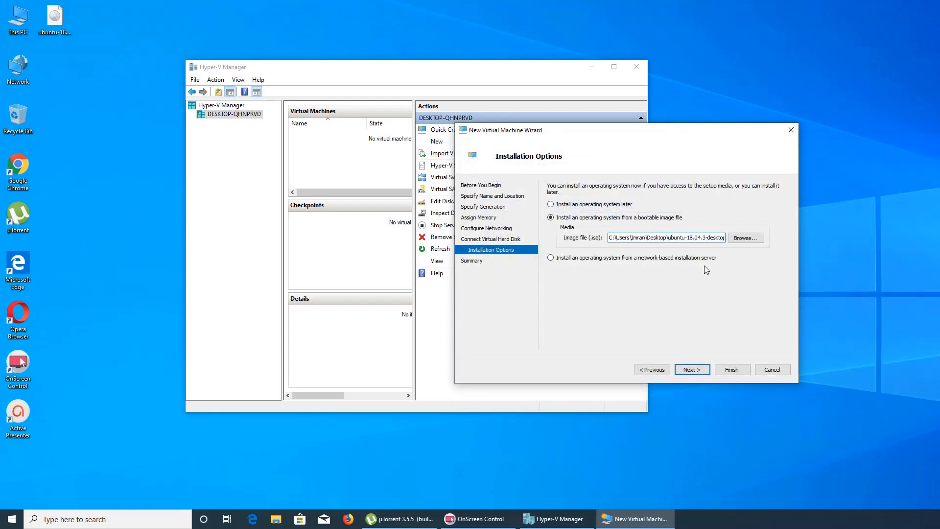
{"action": "left_click", "coordinate": [695, 370]}
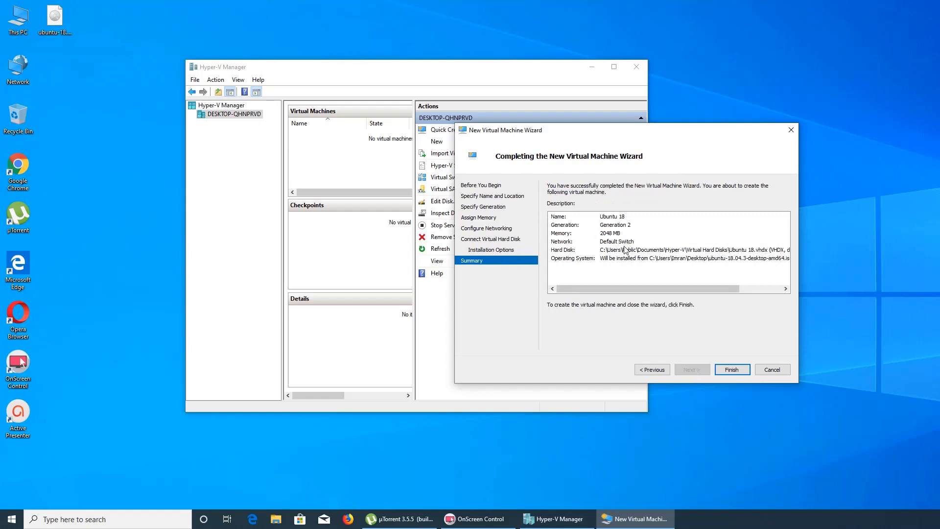
{"action": "left_click", "coordinate": [732, 370]}
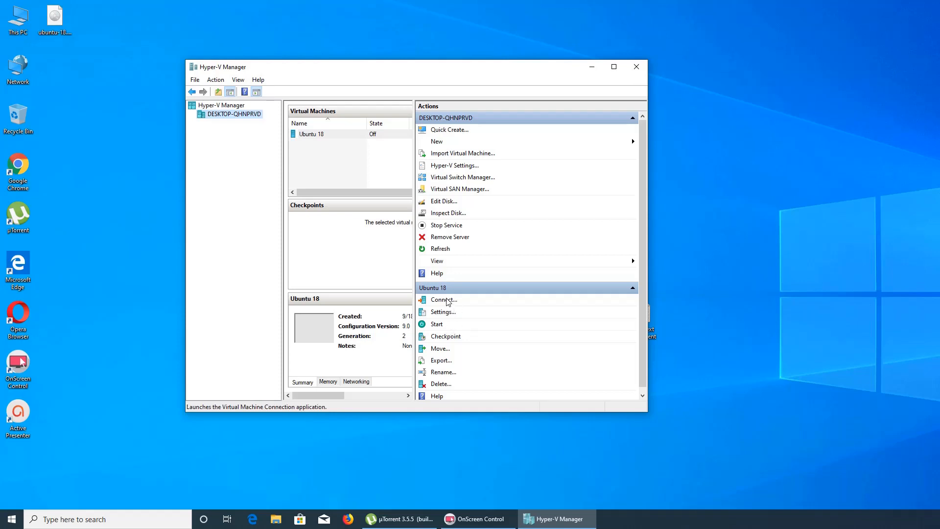
Open a connection to the Ubuntu 18 virtual machine and try to start it, placing Hyper-V Manager beside the connection window.
{"action": "left_click", "coordinate": [445, 300]}
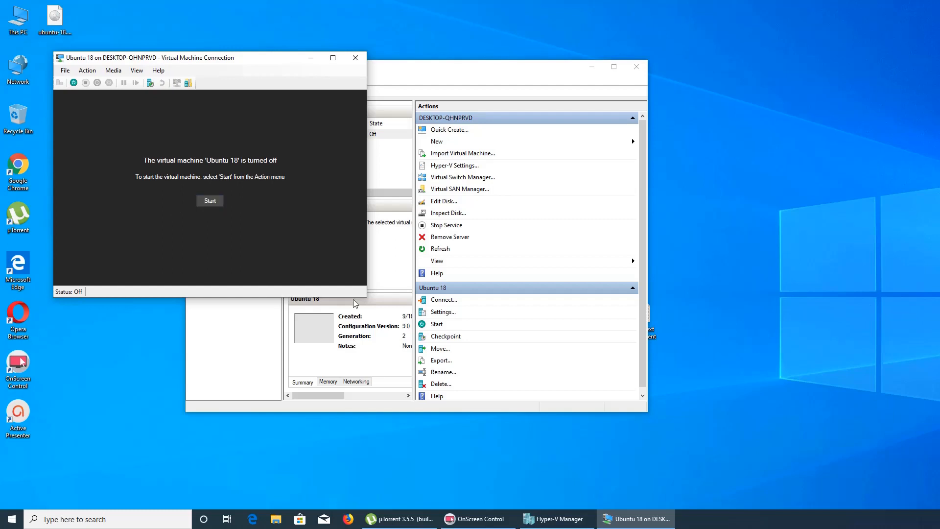
{"action": "left_click", "coordinate": [427, 324]}
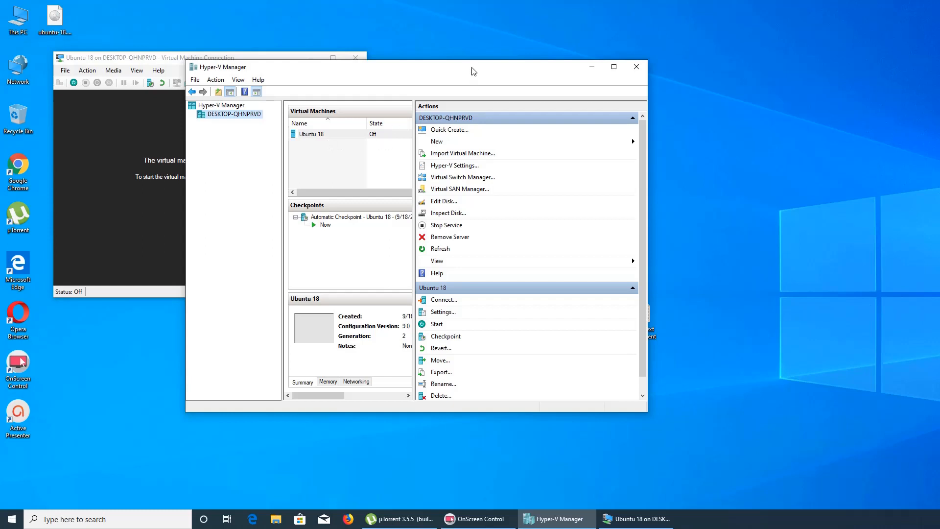
{"action": "left_click_drag", "start_coordinate": [470, 69], "coordinate": [652, 60]}
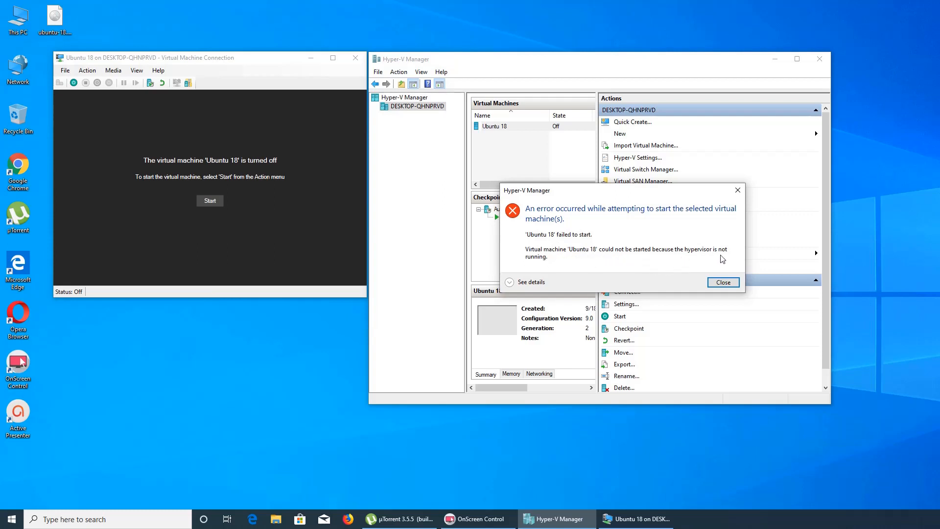
Expand the details of the virtual machine's startup error and search the computer for "hypervisor".
{"action": "left_click", "coordinate": [509, 282]}
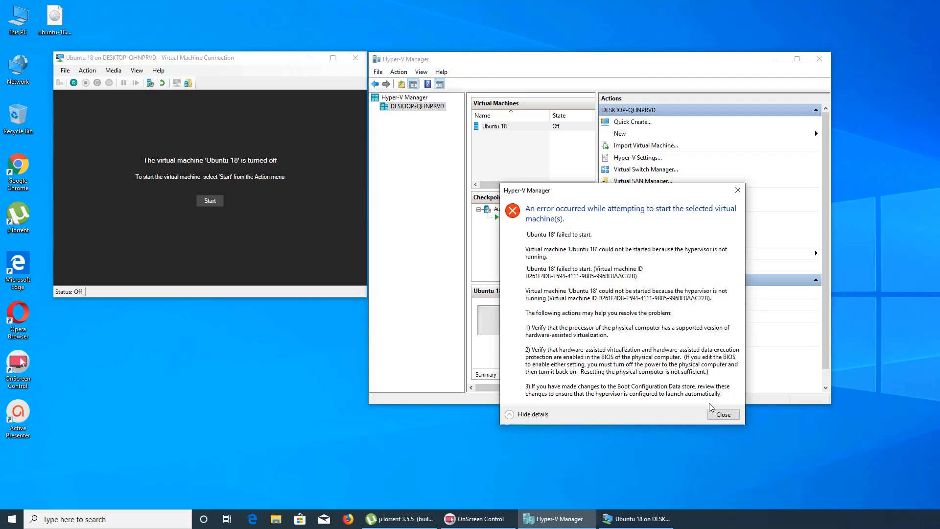
{"action": "key", "text": "super"}
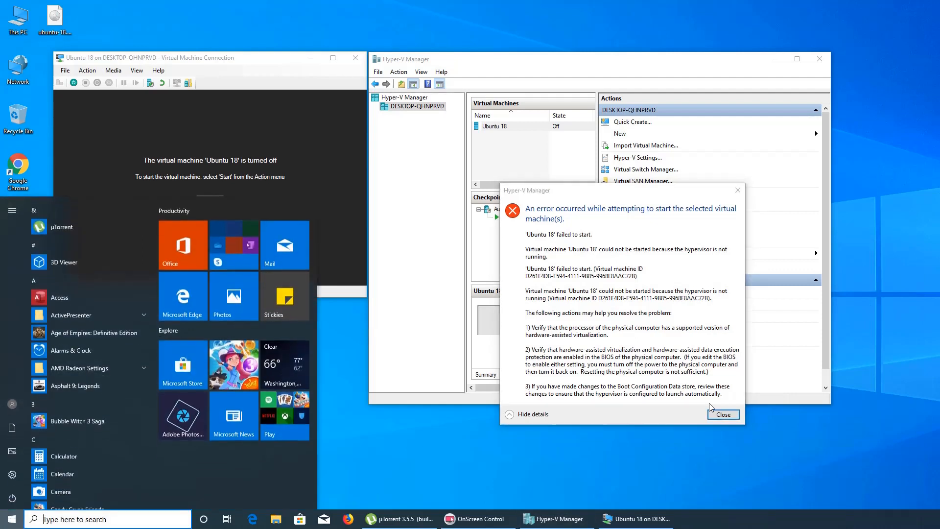
{"action": "type", "text": "hypervi"}
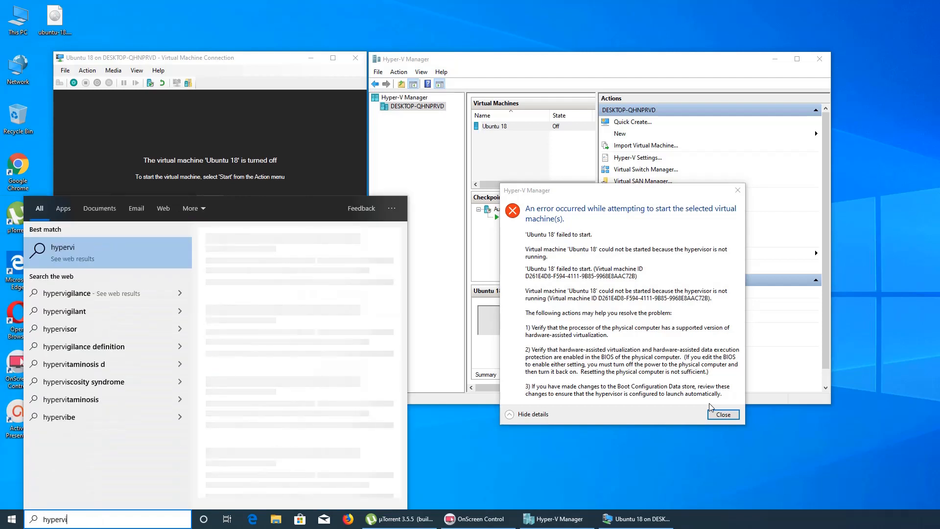
{"action": "type", "text": "sor"}
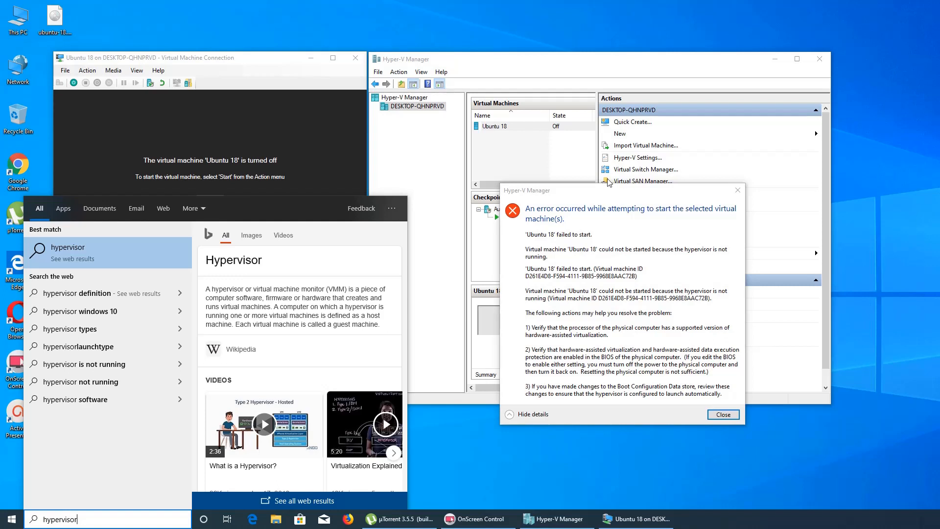
{"action": "left_click", "coordinate": [609, 253]}
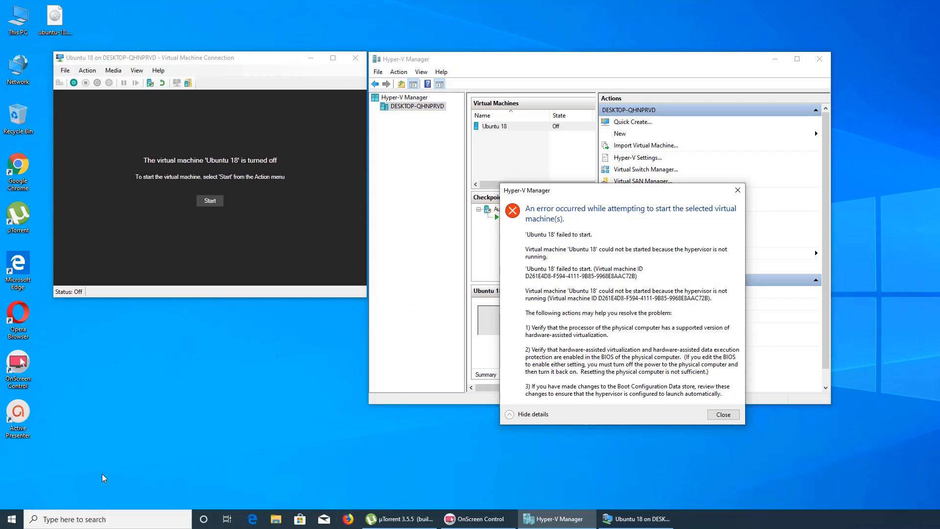
Open Google Chrome and search the web for "hypervisor not running".
{"action": "double_click", "coordinate": [14, 163]}
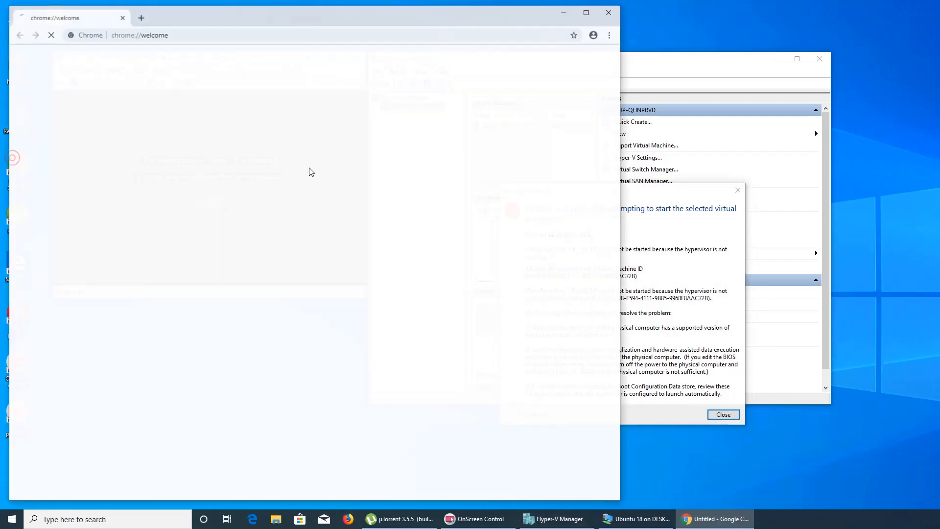
{"action": "left_click", "coordinate": [239, 34]}
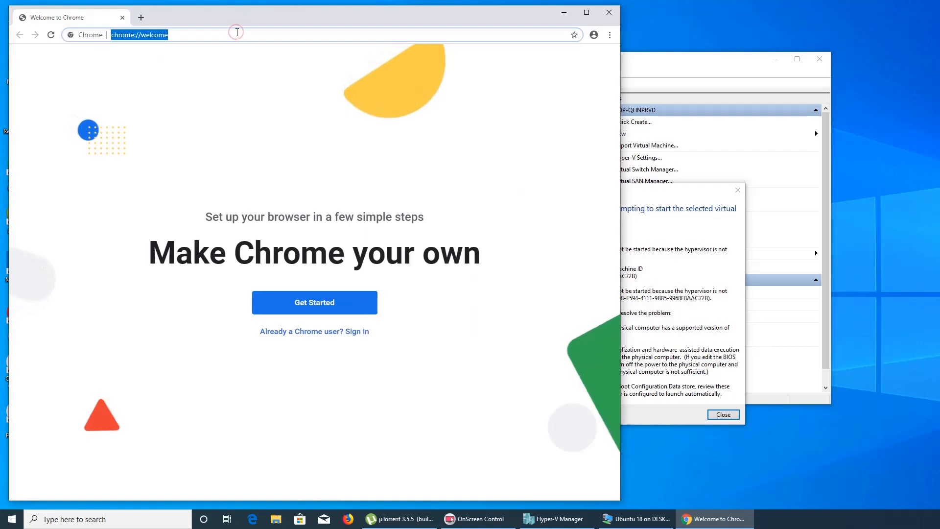
{"action": "type", "text": "hypervisor not"}
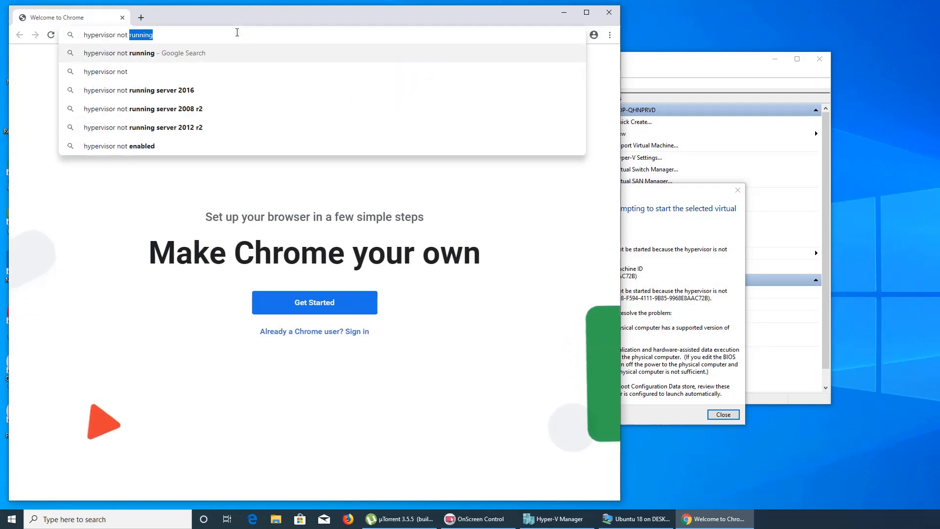
{"action": "key", "text": "Return"}
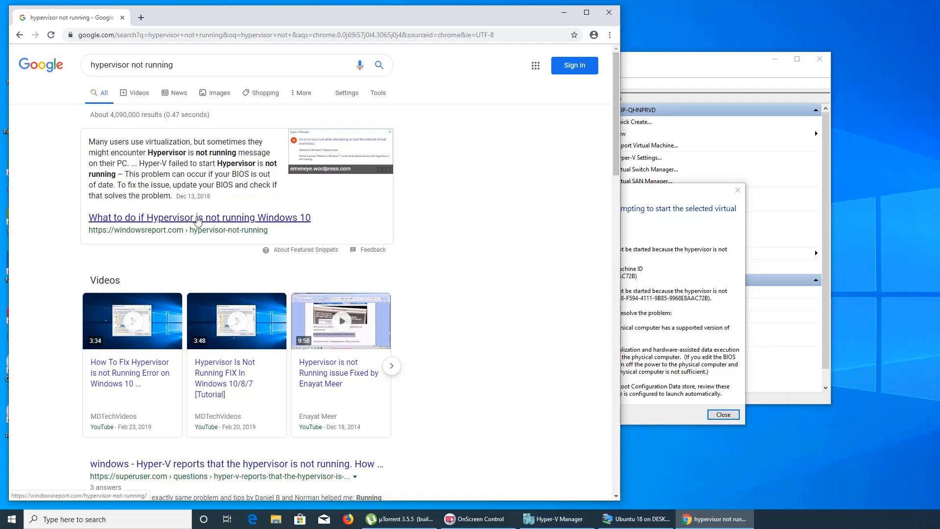
Read the common causes in the Windows Report article "What to do if Hypervisor is not running Windows 10" and close the browser.
{"action": "left_click", "coordinate": [197, 219]}
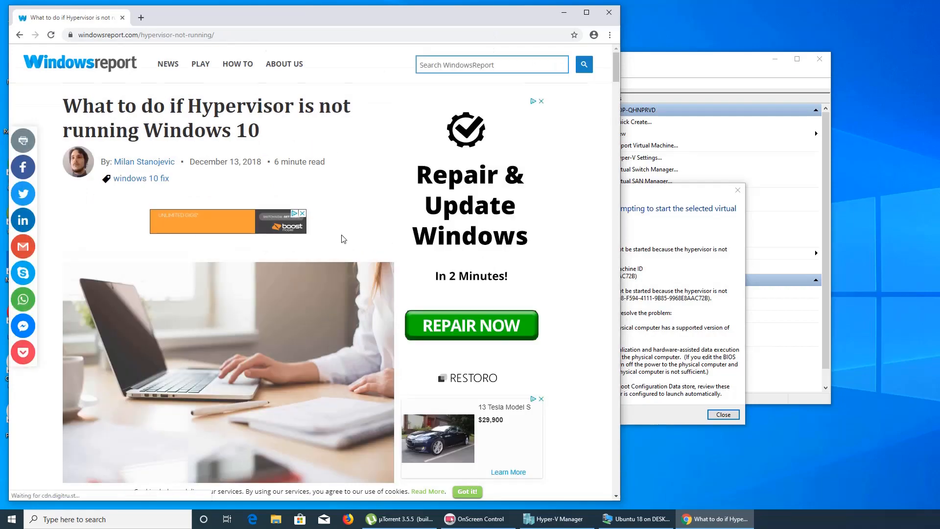
{"action": "scroll", "coordinate": [342, 237], "scroll_direction": "down", "scroll_amount": 5}
{"action": "scroll", "coordinate": [343, 238], "scroll_direction": "down", "scroll_amount": 4}
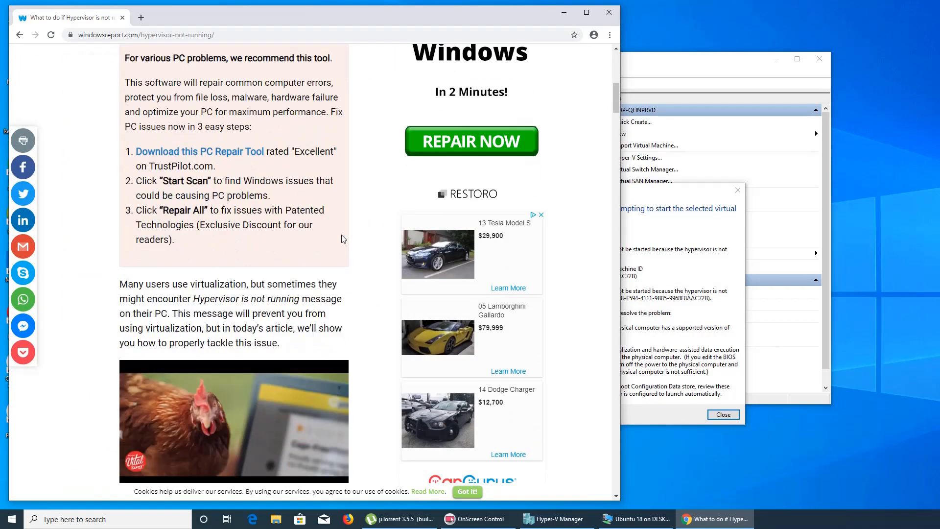
{"action": "scroll", "coordinate": [343, 238], "scroll_direction": "down", "scroll_amount": 4}
{"action": "scroll", "coordinate": [342, 238], "scroll_direction": "down", "scroll_amount": 3}
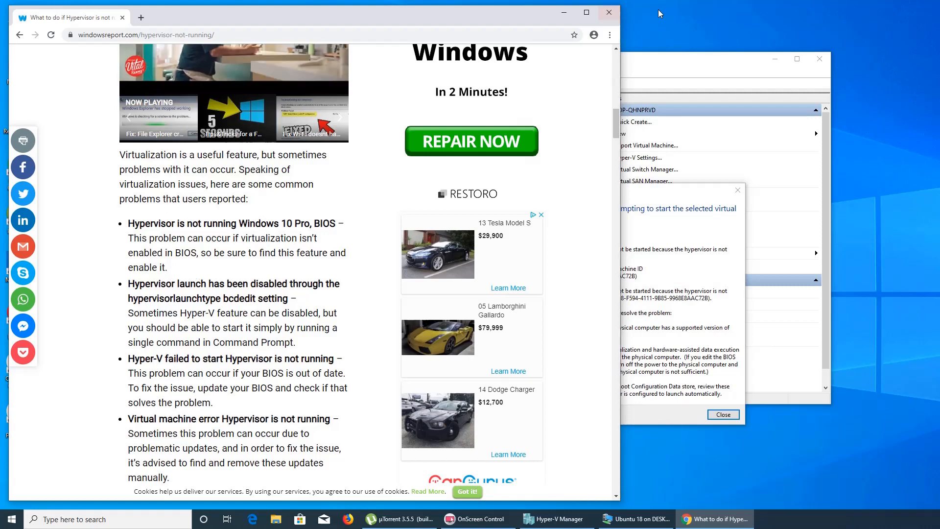
{"action": "left_click", "coordinate": [609, 13]}
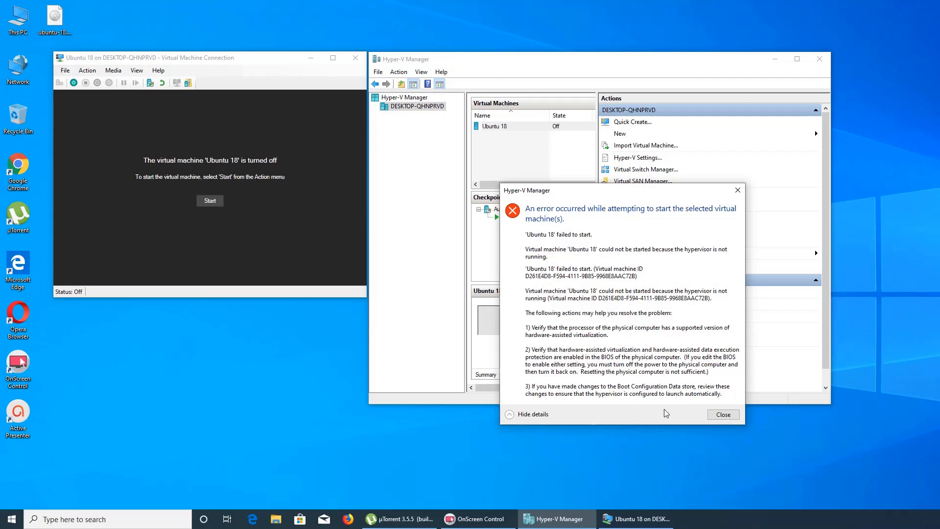
Dismiss the virtual machine's startup error and close the Ubuntu 18 connection window.
{"action": "left_click", "coordinate": [718, 415]}
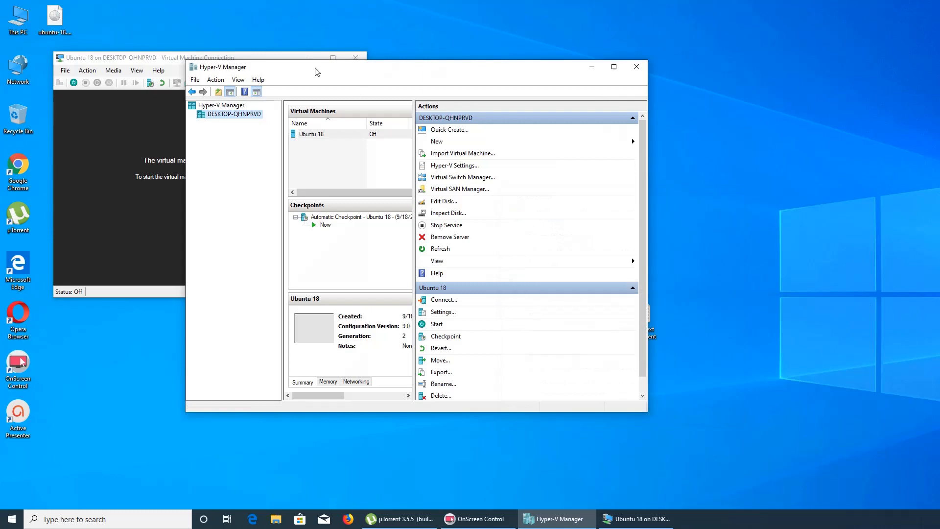
{"action": "left_click", "coordinate": [268, 57]}
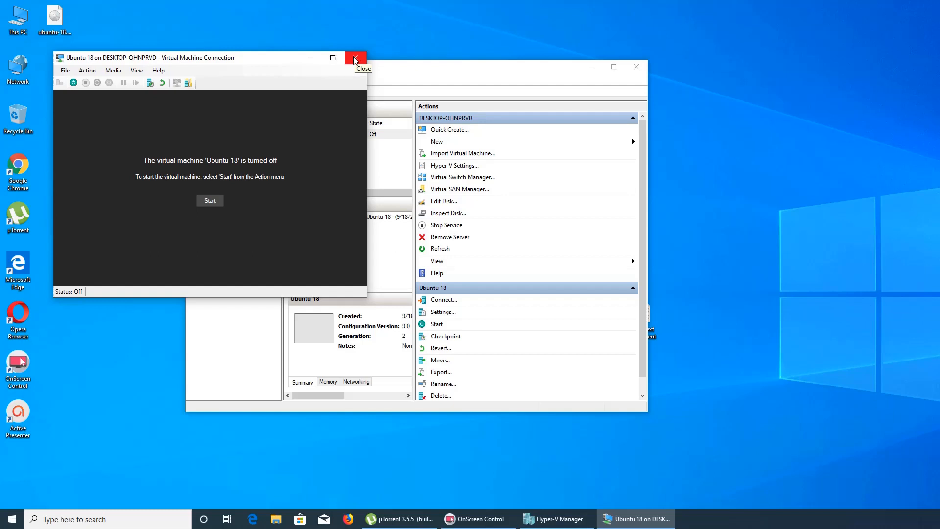
{"action": "left_click", "coordinate": [355, 60]}
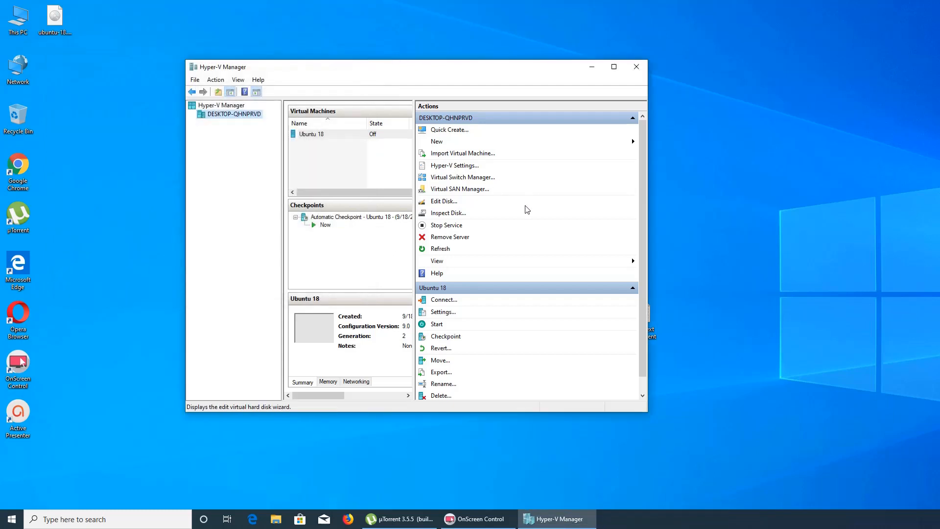